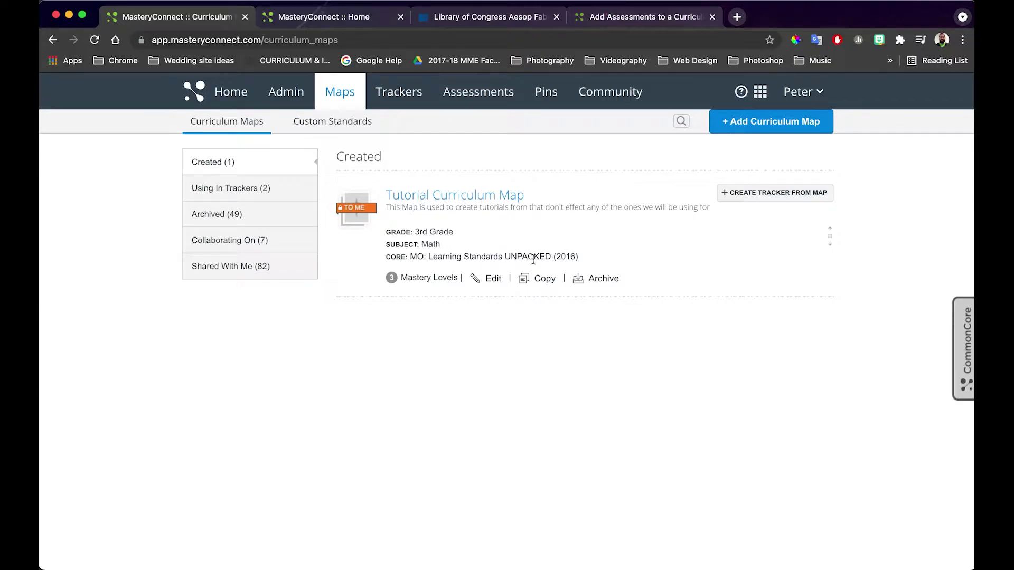
Open the Tutorial Curriculum Map from the Curriculum Maps Created list.
left_click(485, 199)
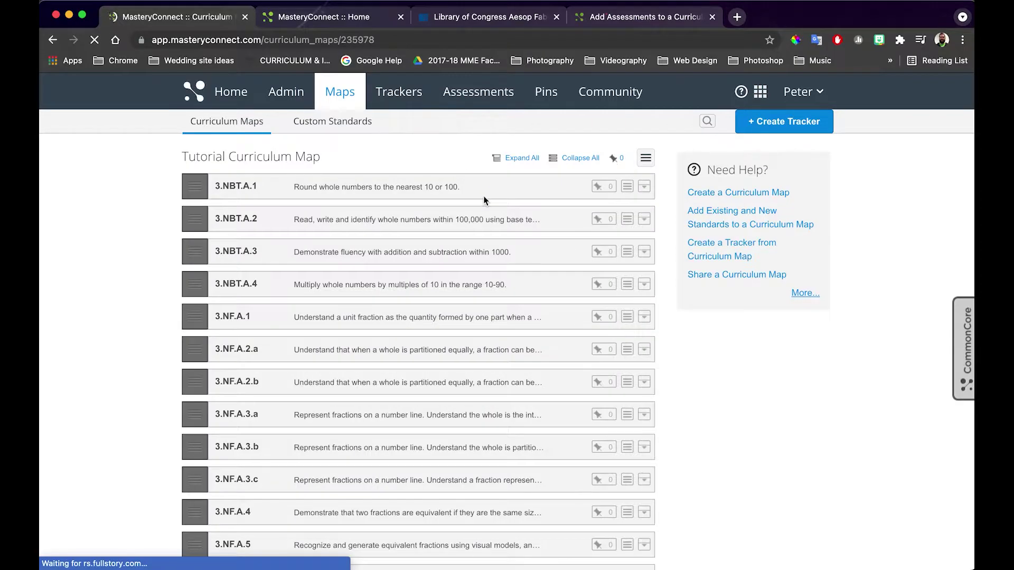
Start a new assessment for the Tutorial Curriculum Map through Add Assessment > Create New Assessment.
left_click(647, 160)
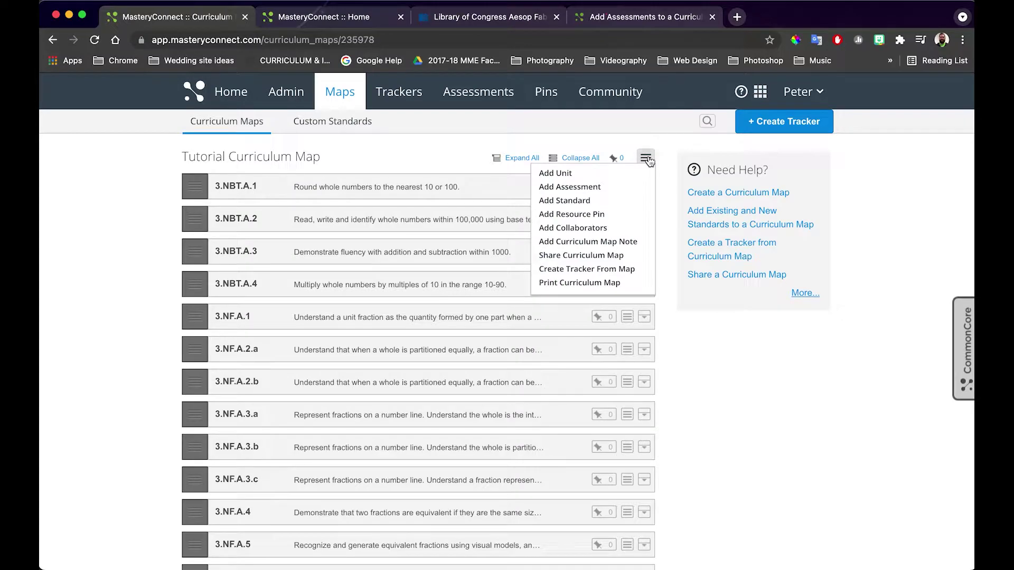
left_click(590, 190)
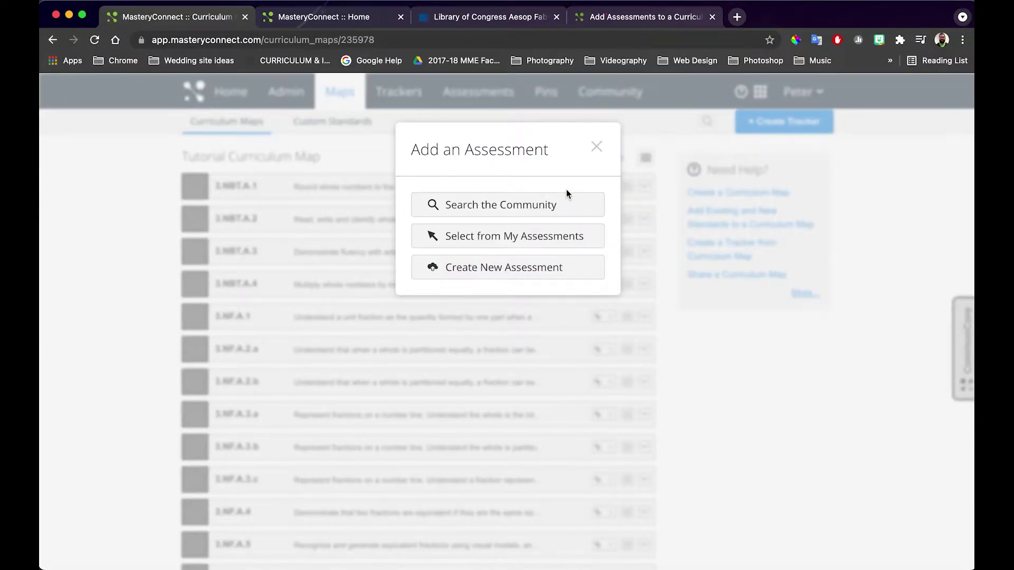
left_click(522, 272)
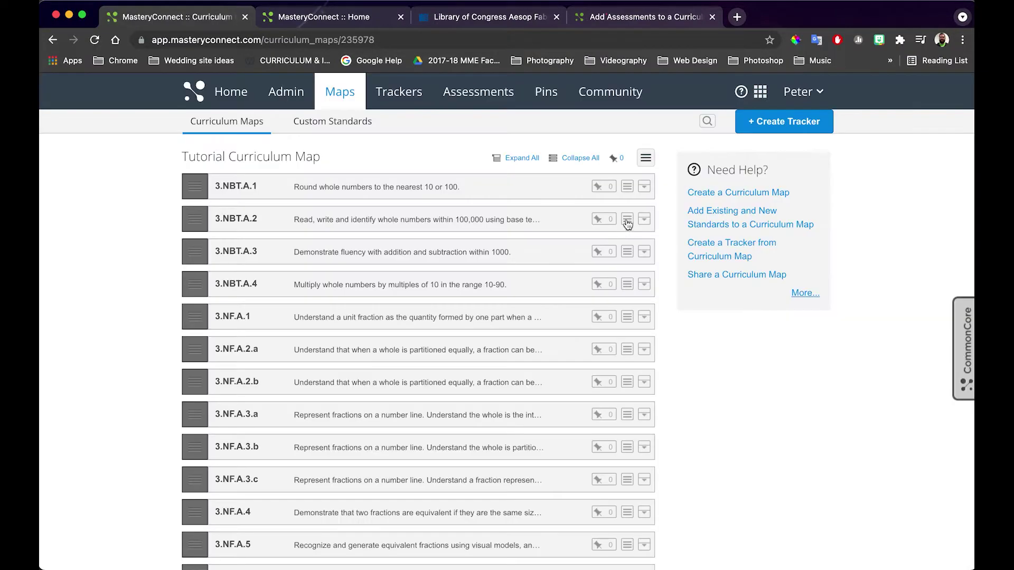
left_click(627, 219)
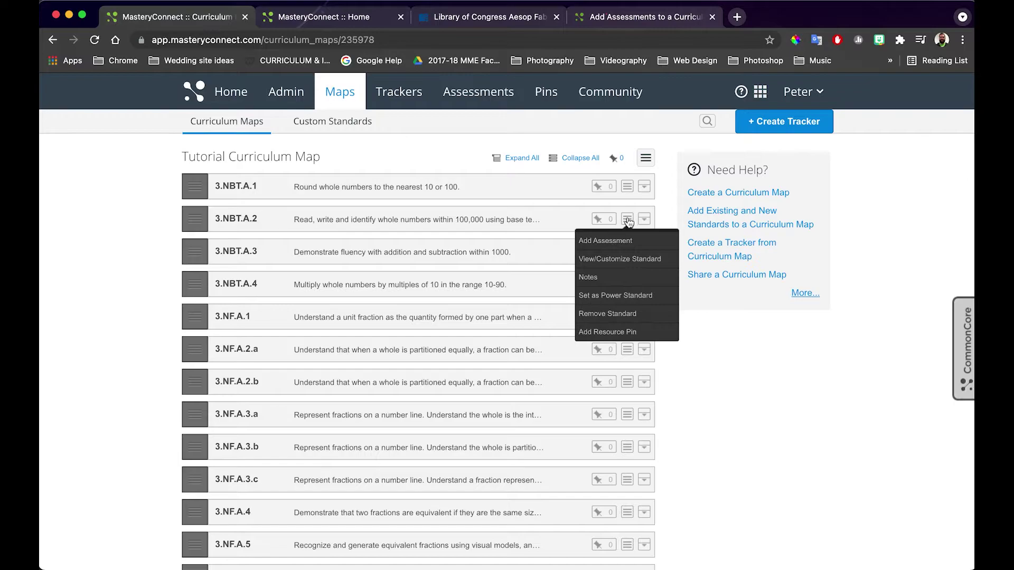
left_click(607, 242)
left_click(645, 158)
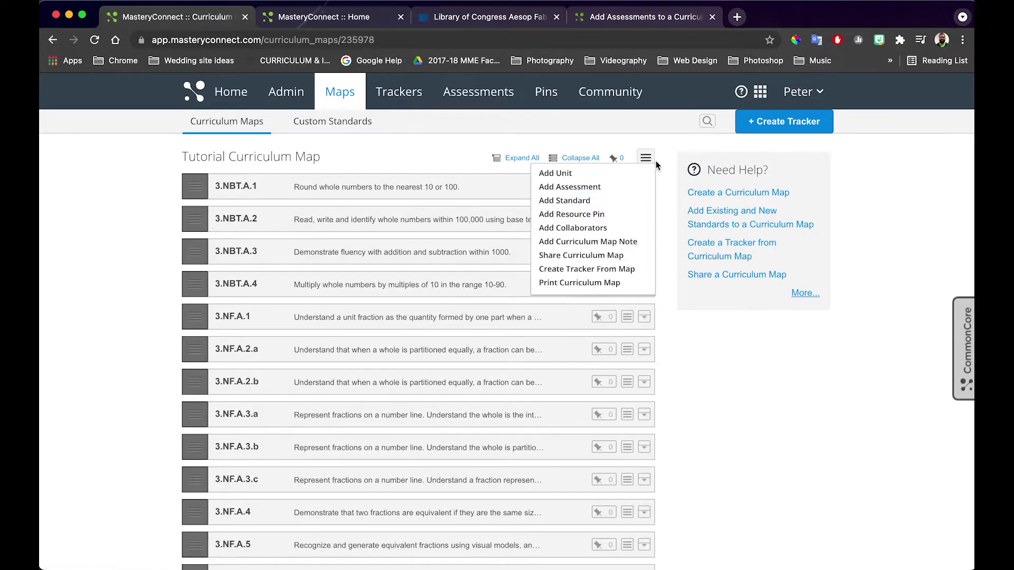
left_click(572, 189)
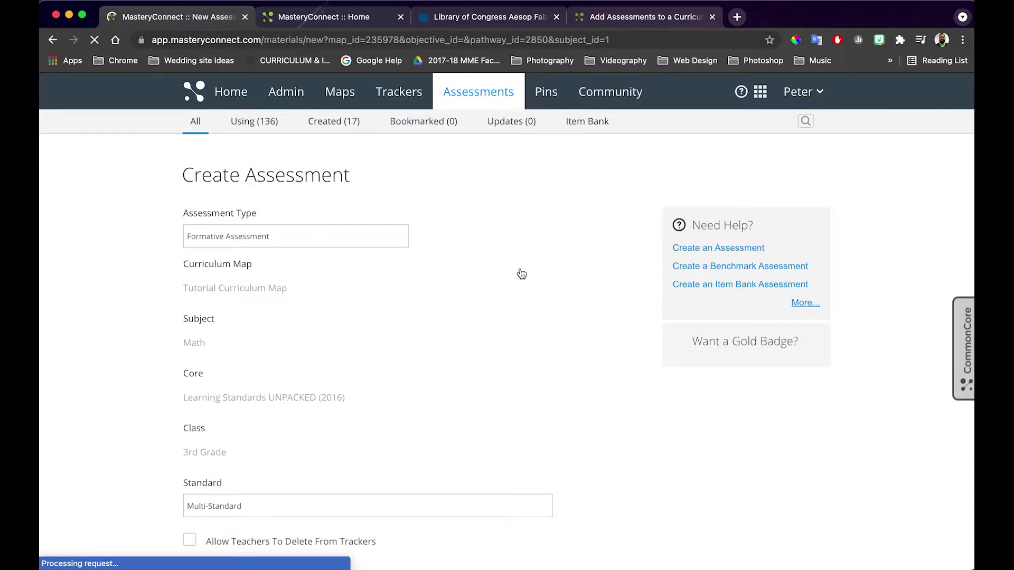
scroll(516, 275, "down", 5)
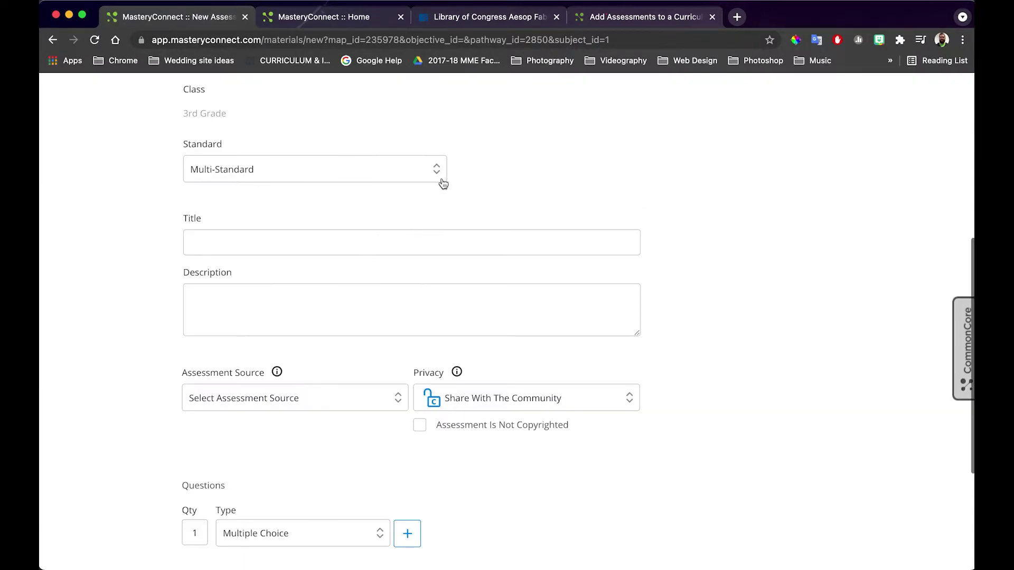
Give the new assessment the title 'Title' and the description 'Some Stuff'.
left_click(424, 174)
key("Tab")
type("Title")
key("Tab")
type("Some Stuff")
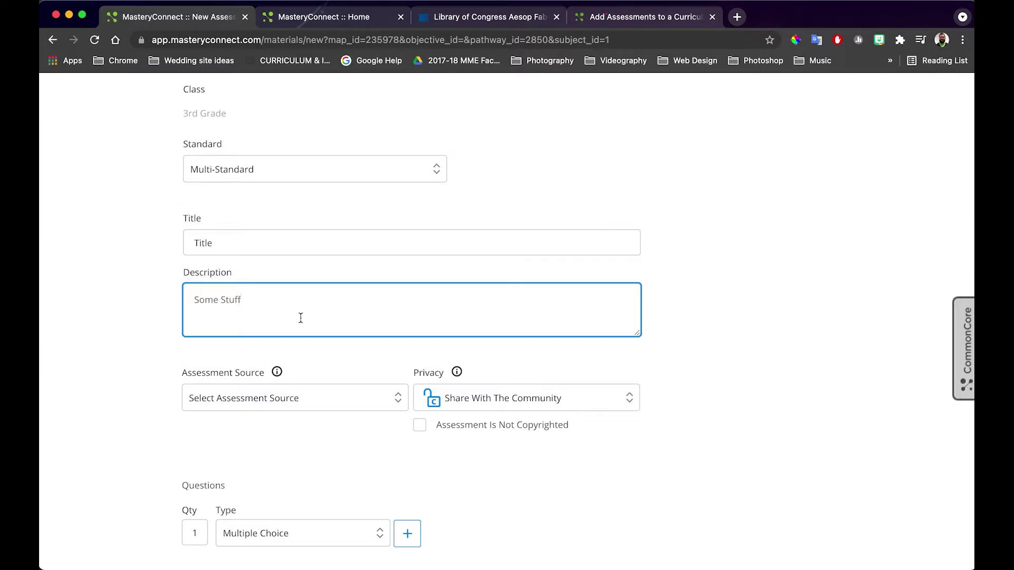
scroll(351, 313, "down", 2)
left_click(351, 308)
scroll(300, 418, "down", 1)
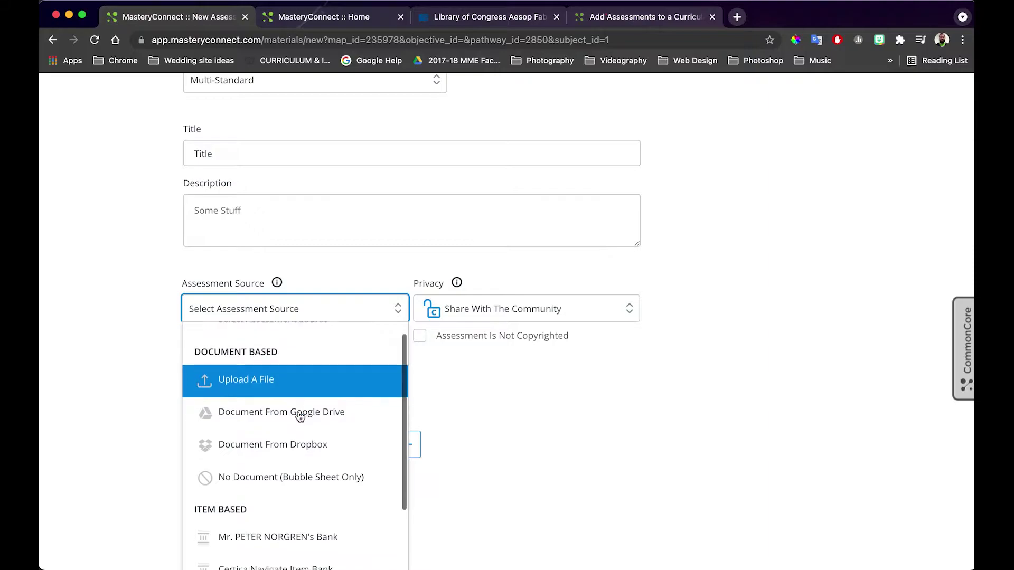
scroll(300, 417, "down", 3)
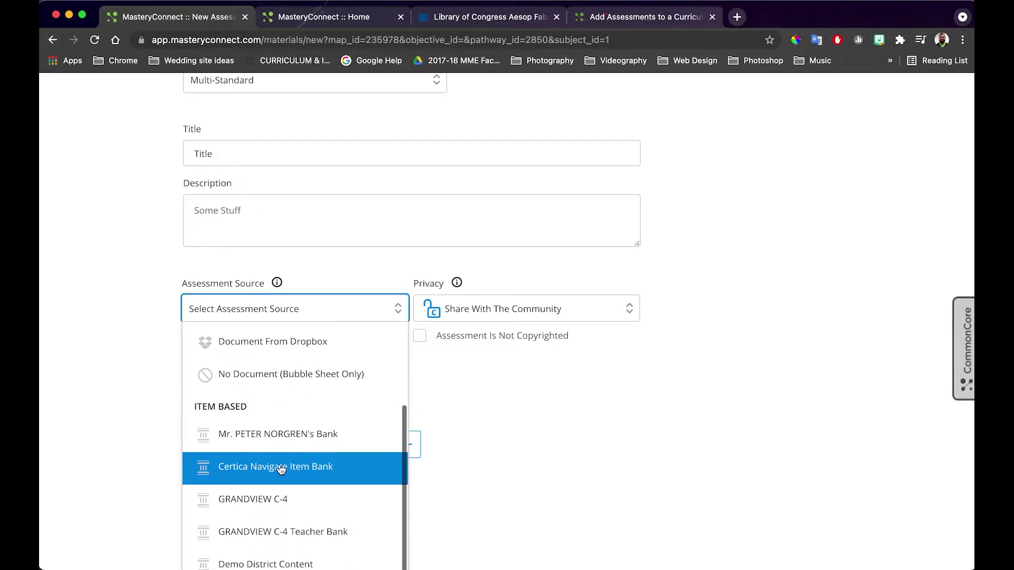
left_click(305, 466)
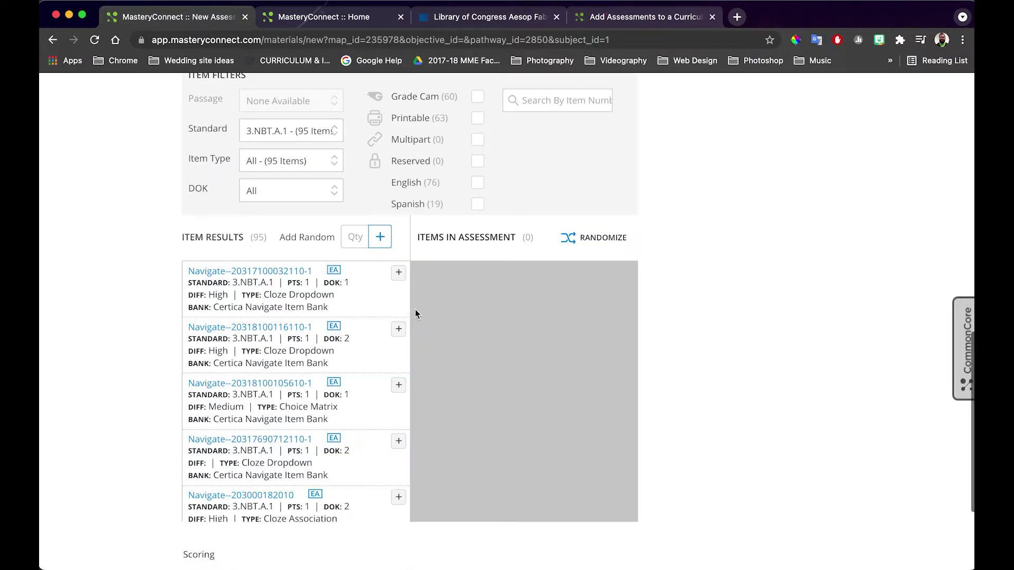
left_click(398, 384)
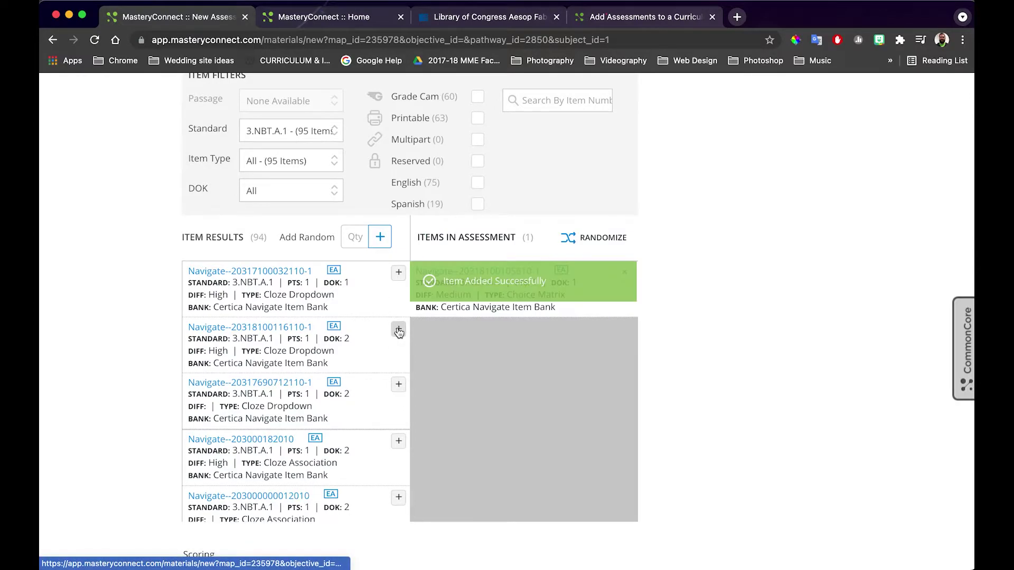
left_click(398, 329)
left_click(400, 274)
scroll(323, 389, "down", 5)
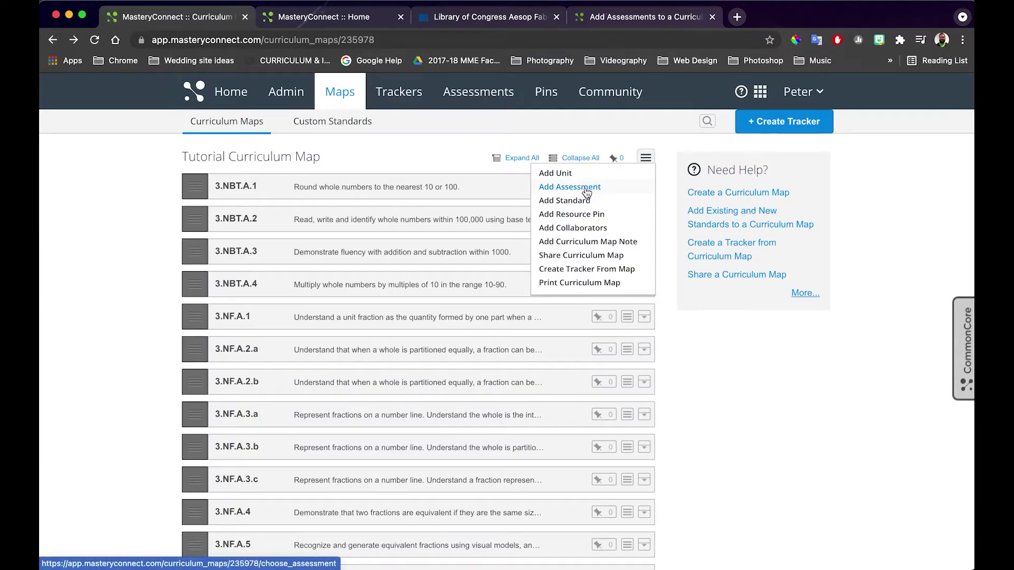
Pick from My Assessments to add an existing assessment to the curriculum map.
left_click(585, 188)
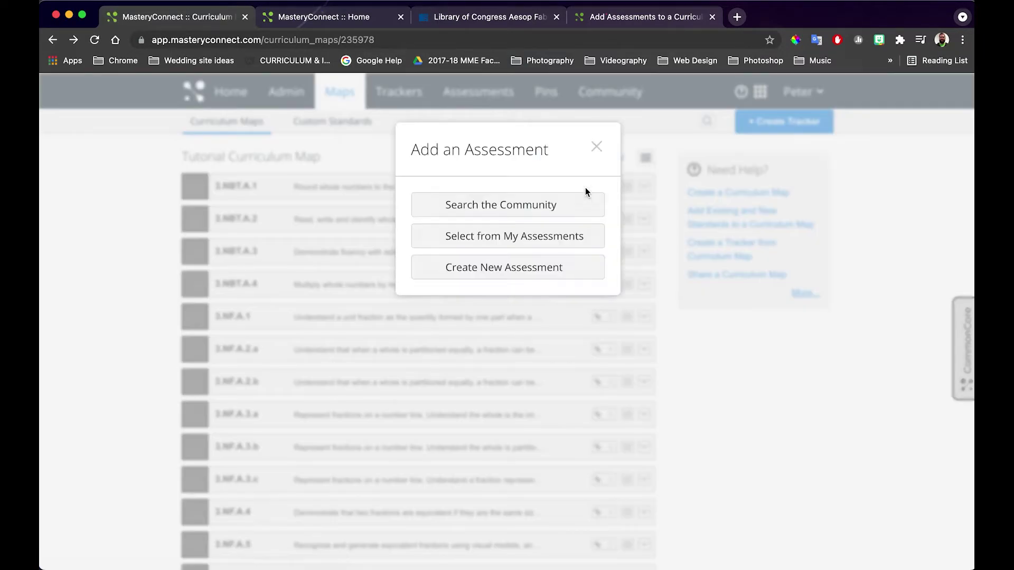
left_click(524, 240)
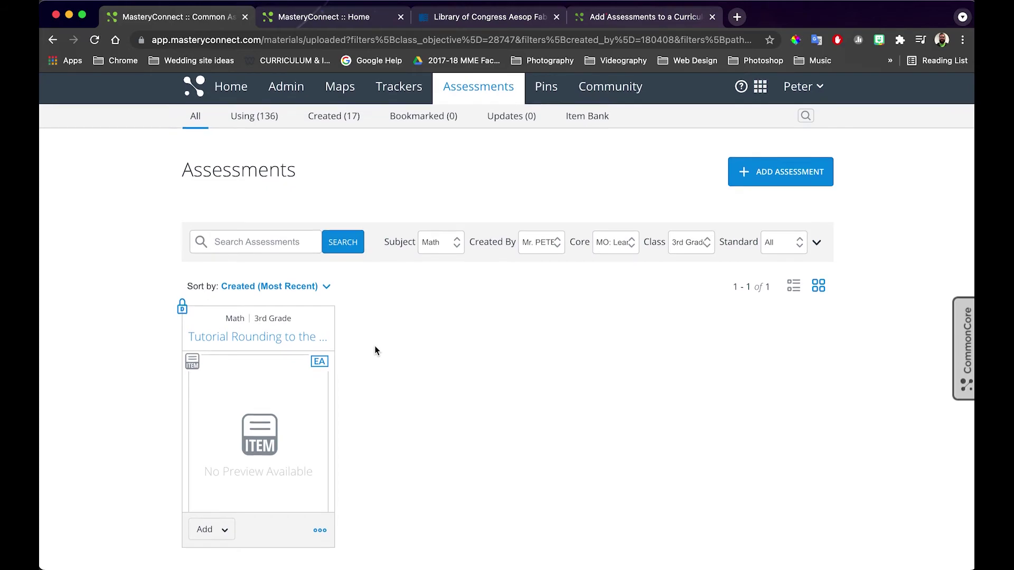
scroll(375, 345, "down", 2)
Add the Tutorial Rounding to the nearest 10-100 assessment to the Tutorial Curriculum Map.
left_click(225, 501)
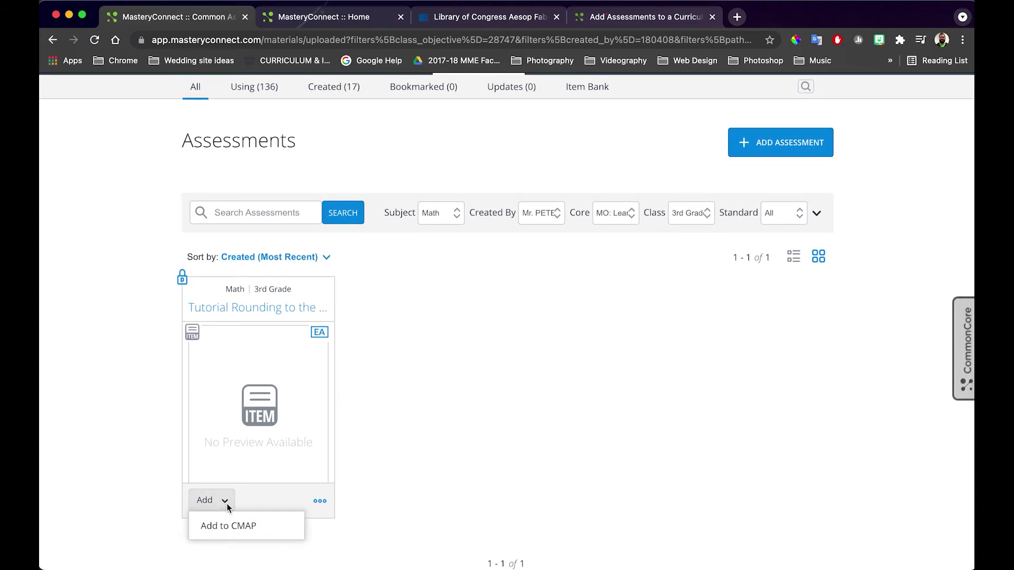
left_click(238, 530)
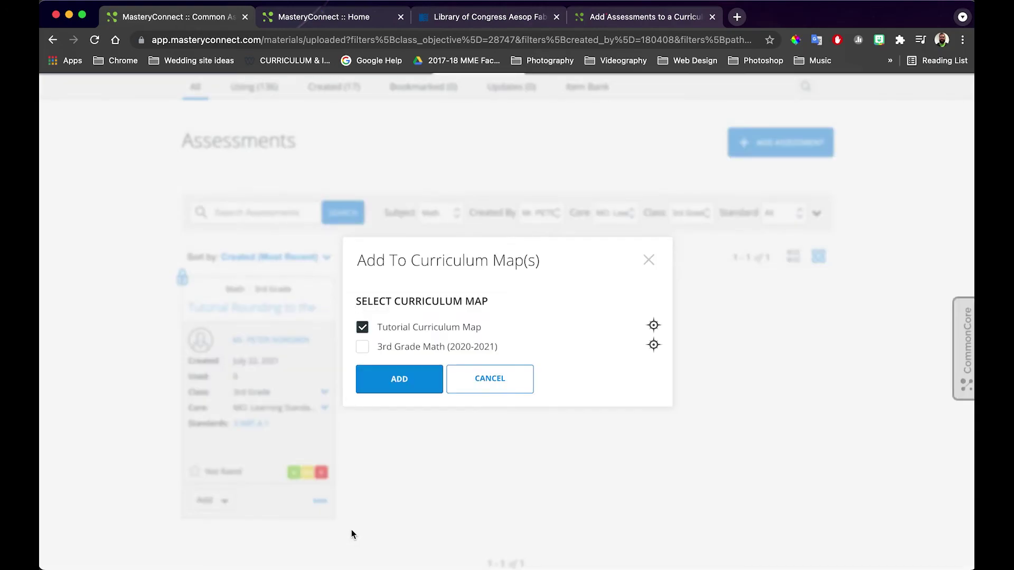
left_click(410, 391)
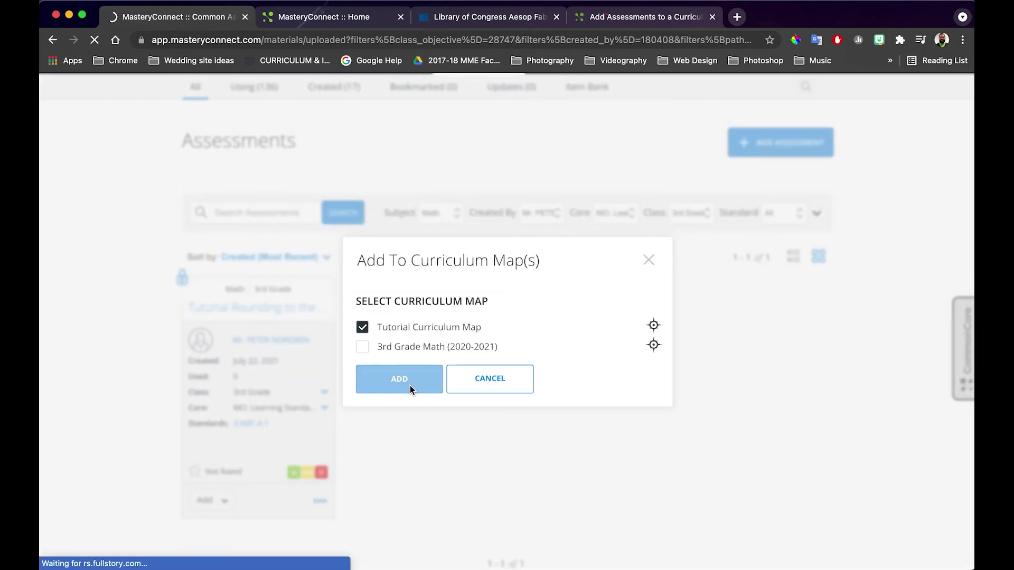